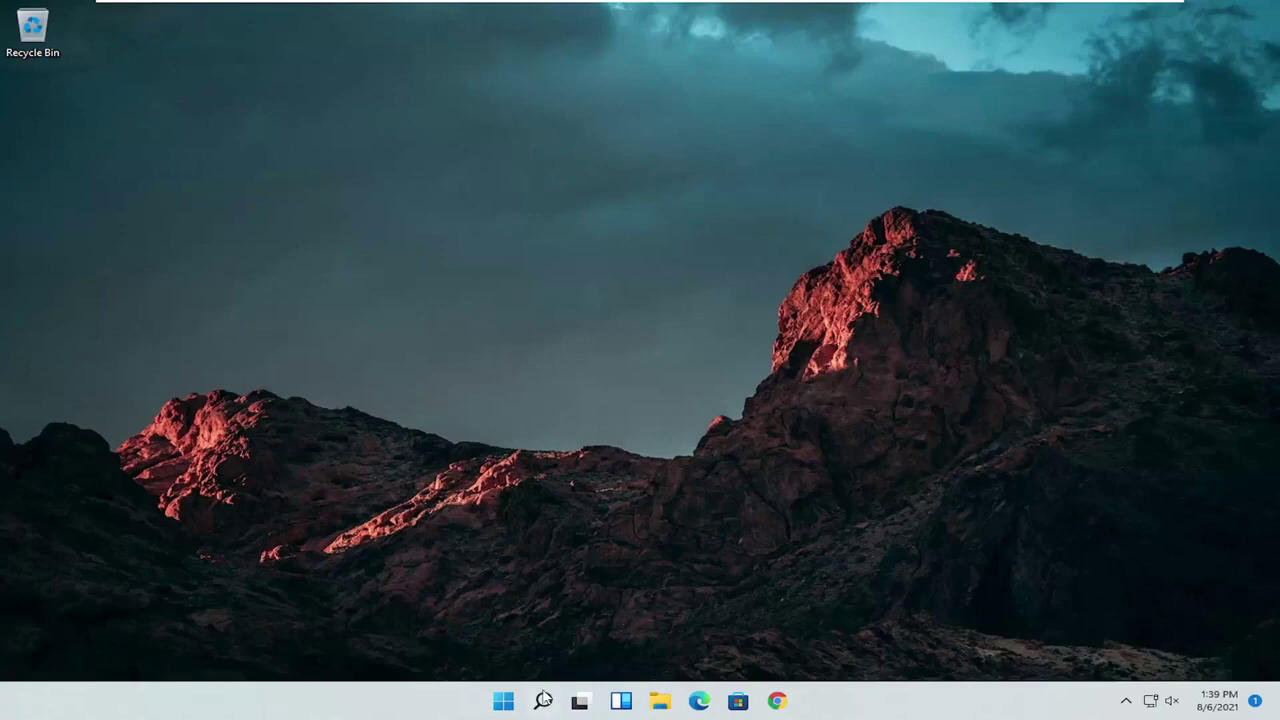
Search for 'control panel' and open Control Panel.
left_click(543, 701)
type("cont")
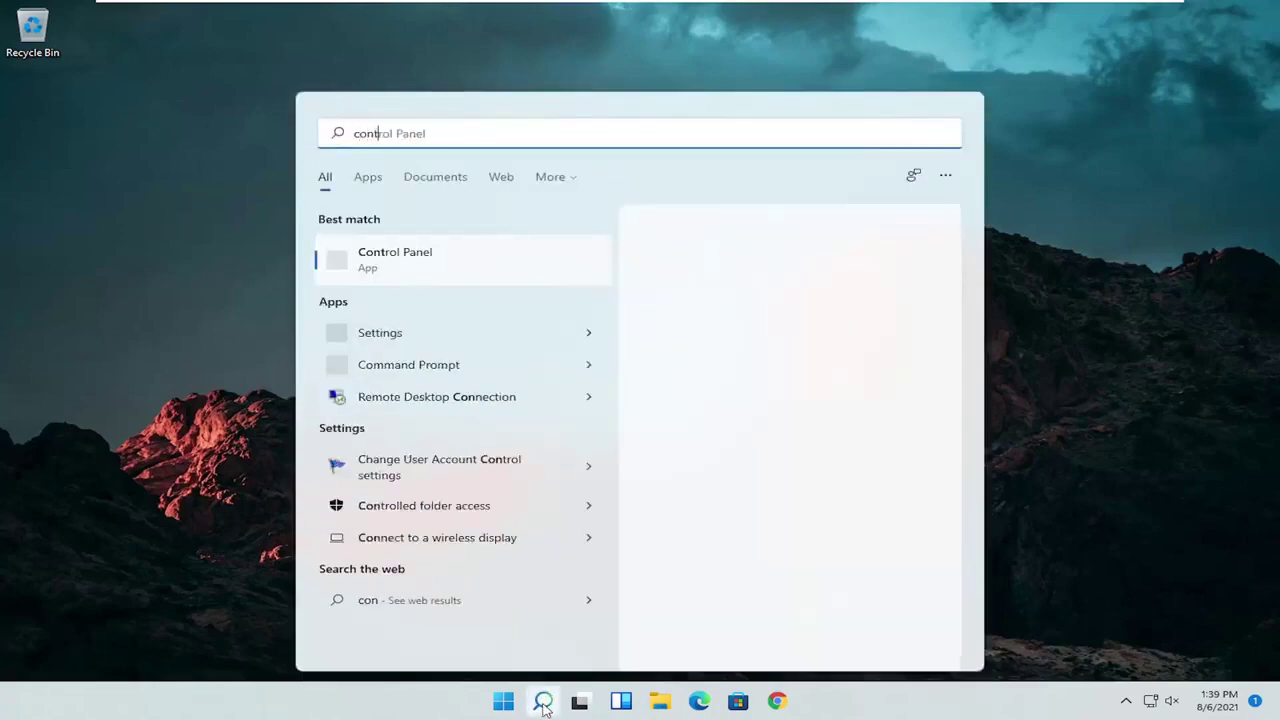
type("rol panel")
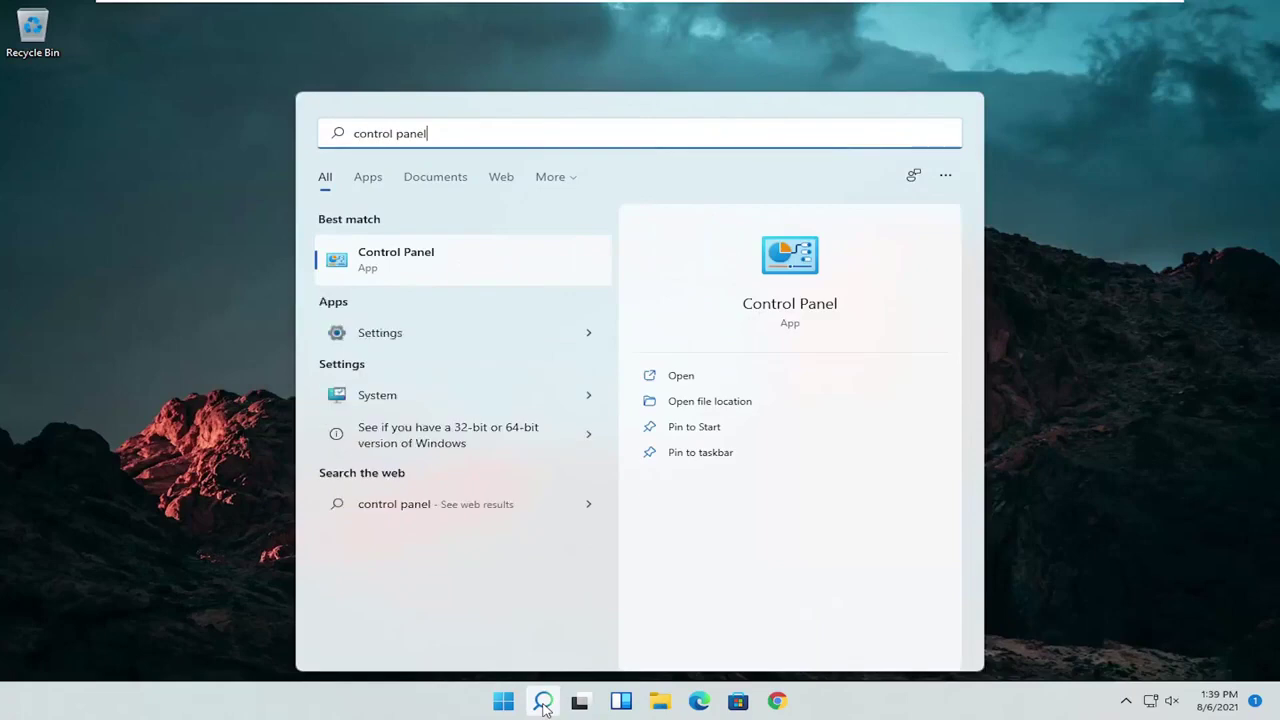
left_click(440, 263)
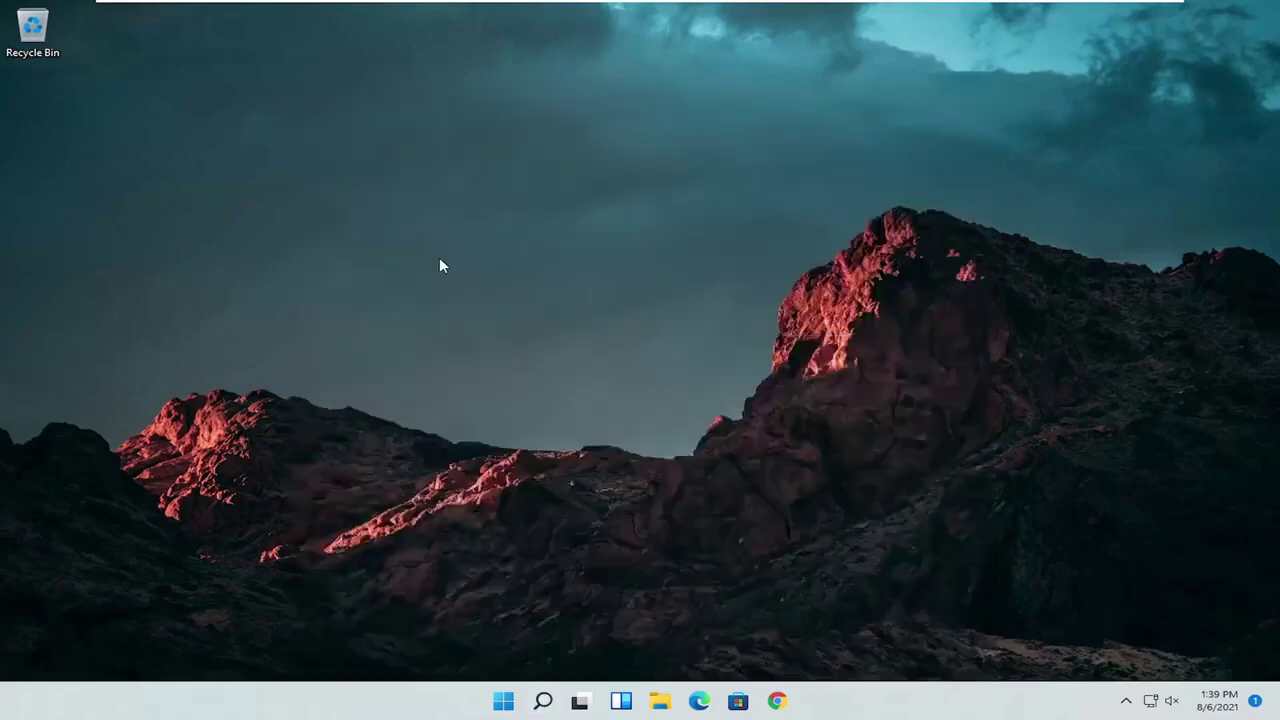
Switch View by to Large icons, then open Mouse Properties and centre it on screen.
left_click(912, 205)
left_click(943, 248)
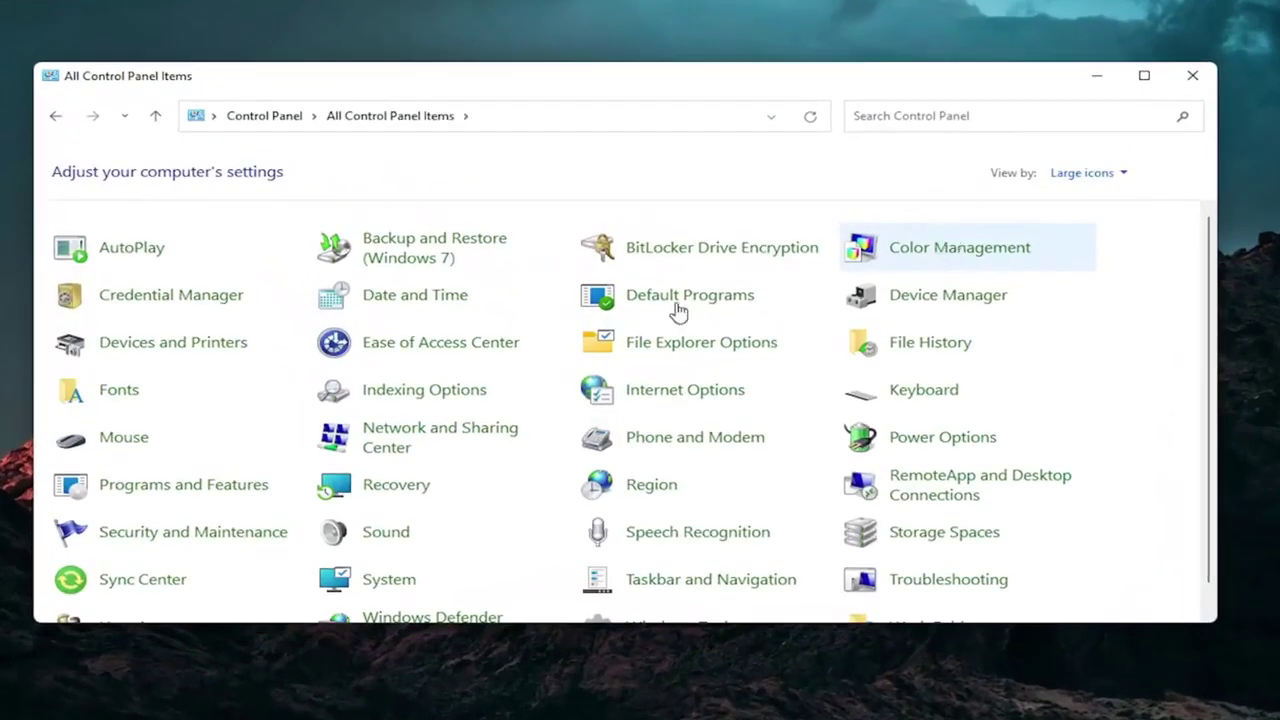
left_click(120, 447)
left_click_drag(262, 80, 670, 132)
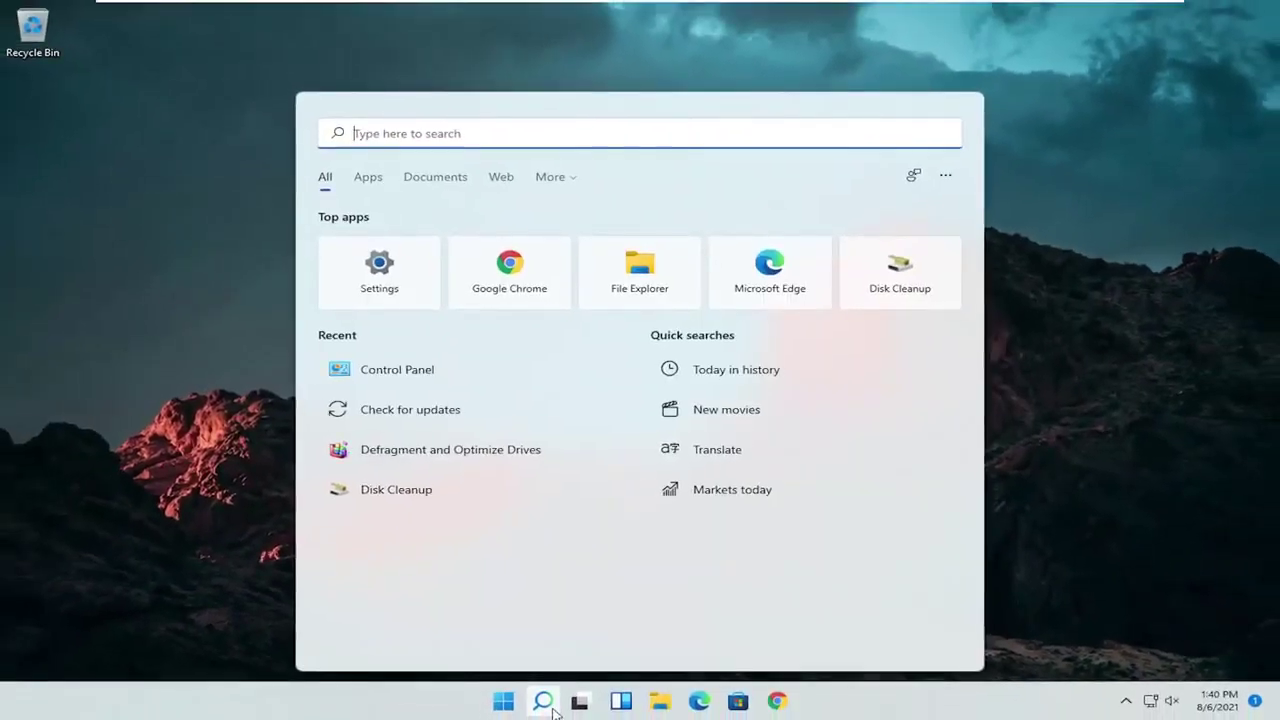
Launch Device Manager, expand Mice and other pointing devices, and right-click HID-compliant mouse.
type("dev")
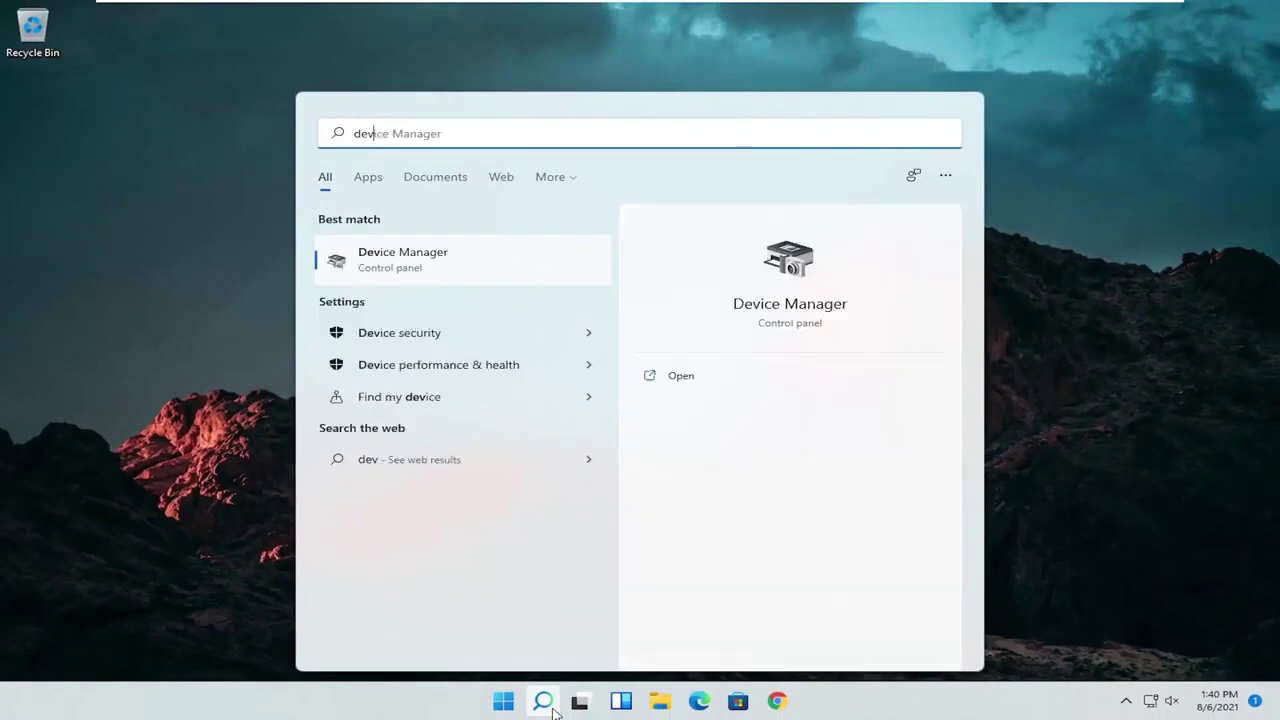
type("ice manager")
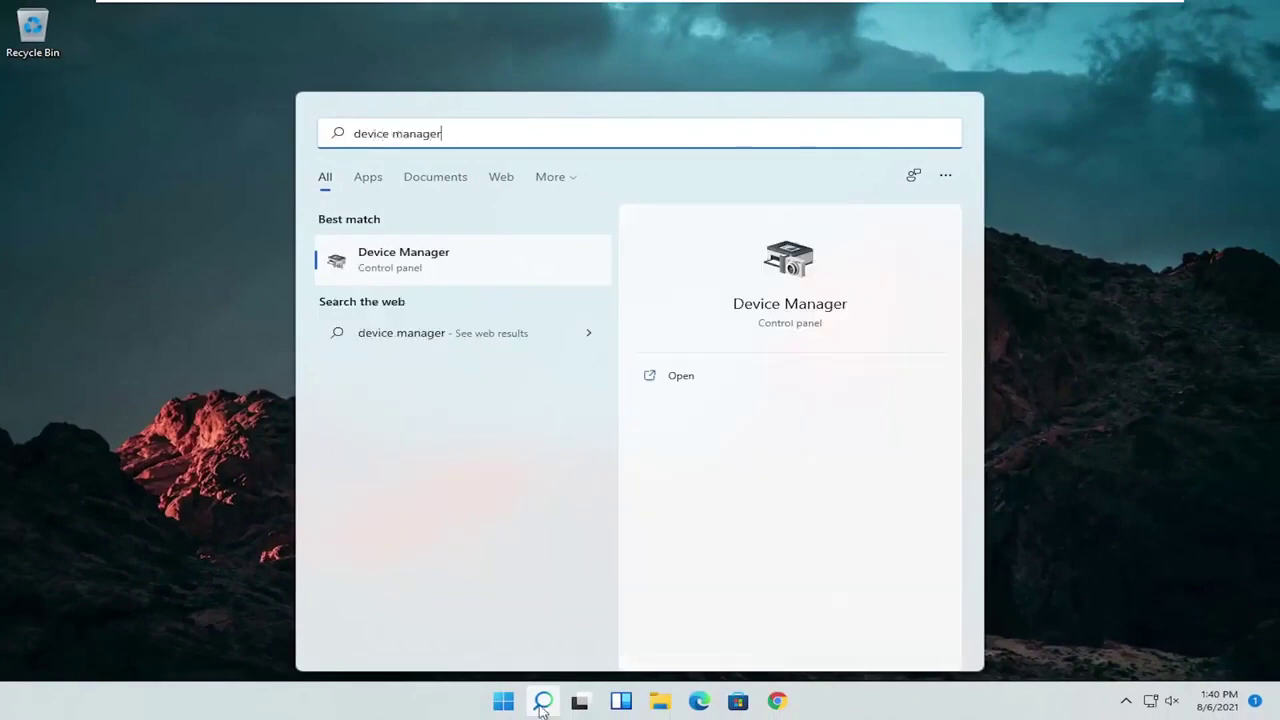
left_click(398, 260)
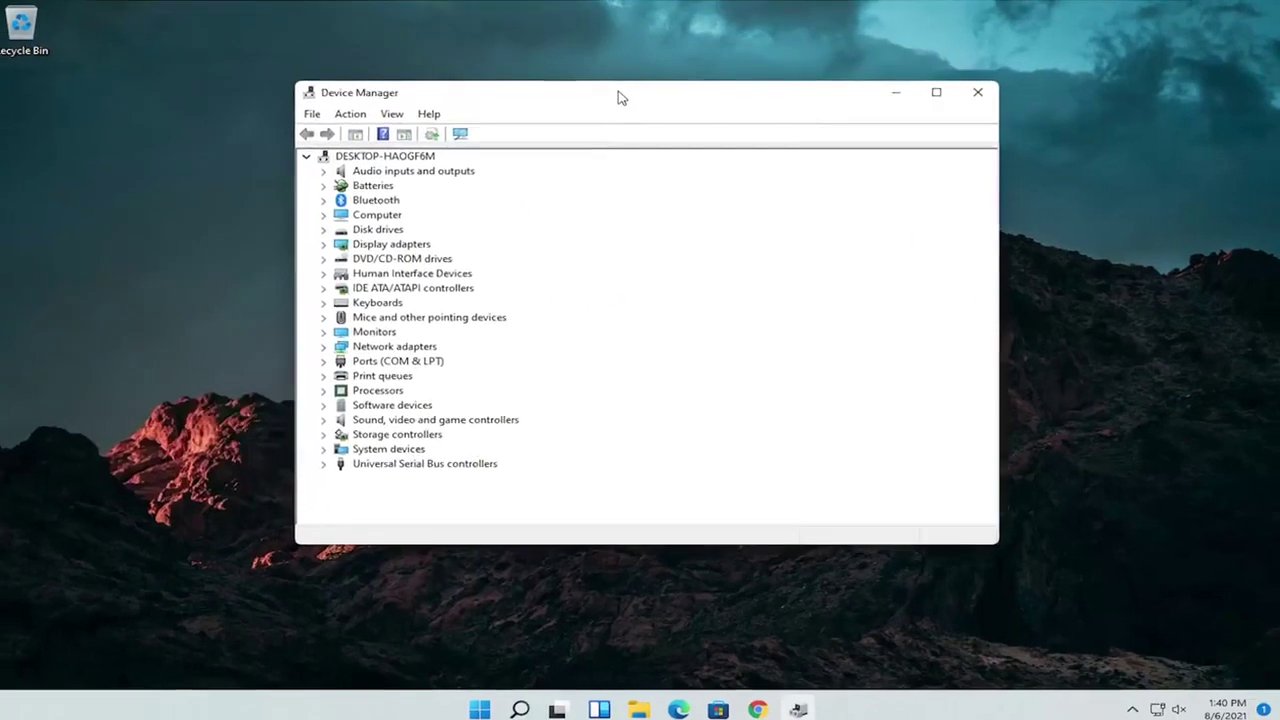
double_click(357, 352)
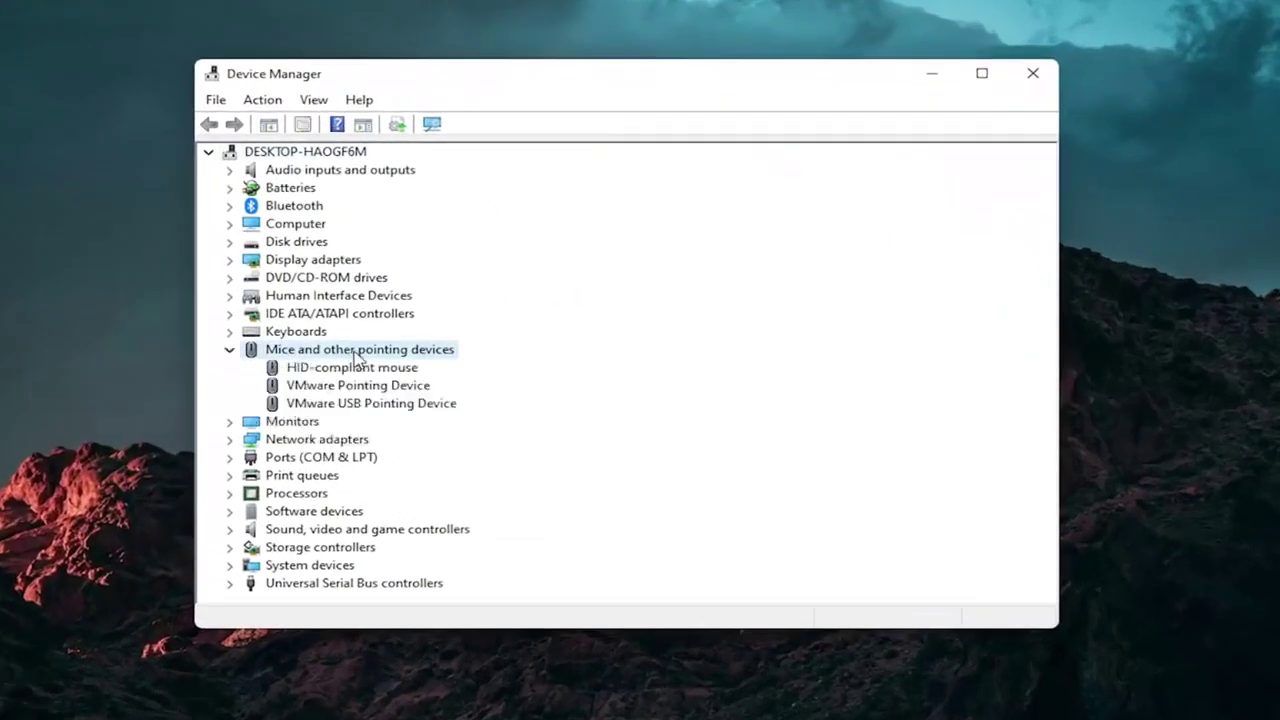
left_click(352, 369)
right_click(355, 373)
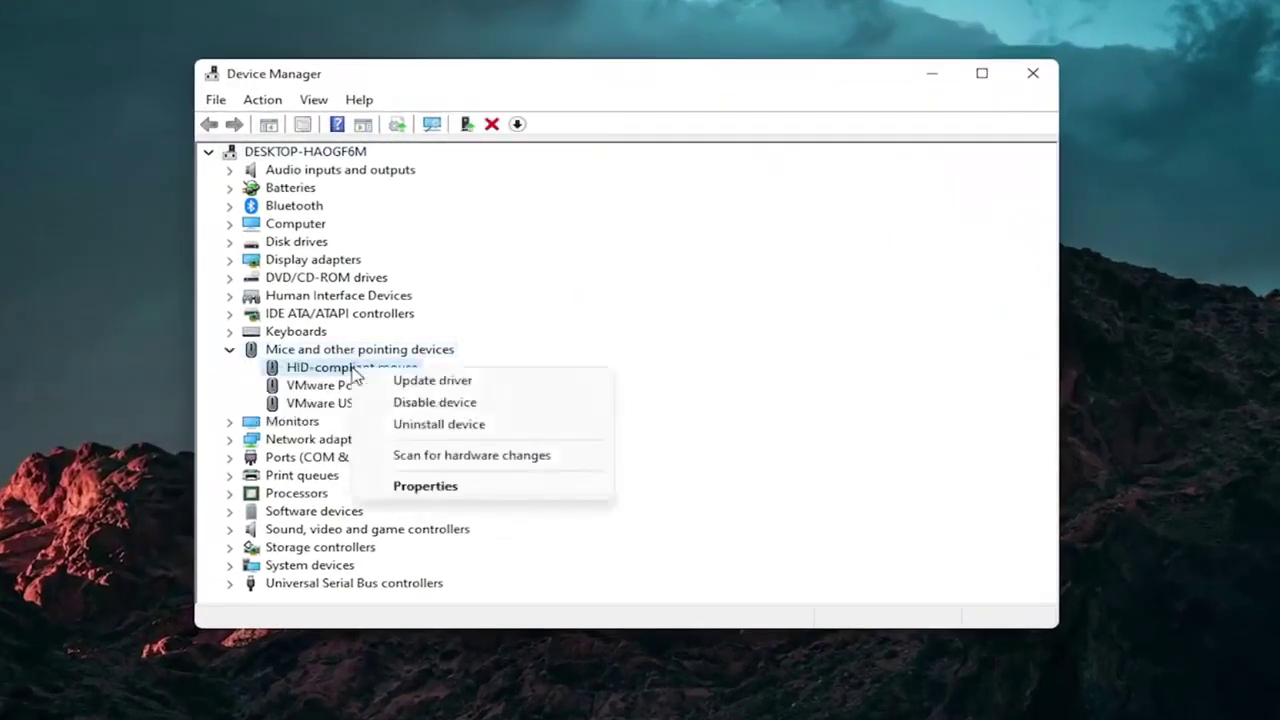
Reinstall the HID-compliant mouse driver from the on-computer driver list, then close Device Manager.
left_click(466, 385)
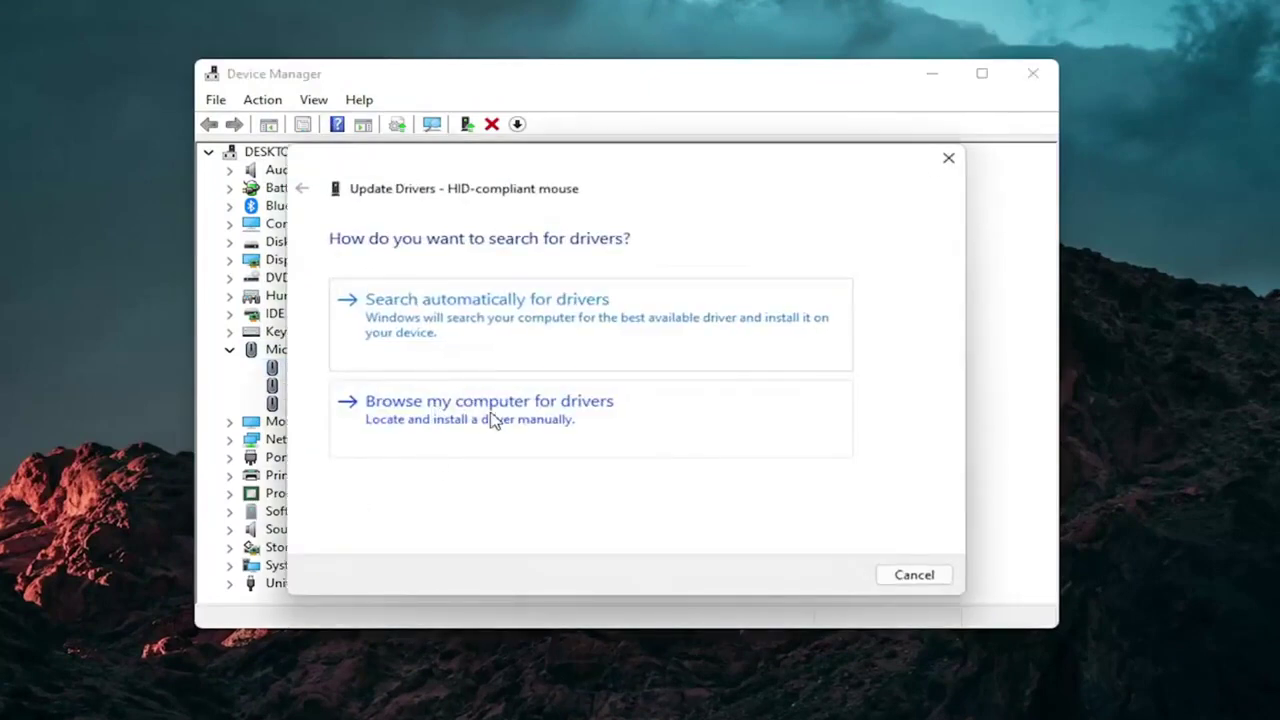
left_click(492, 418)
left_click(430, 458)
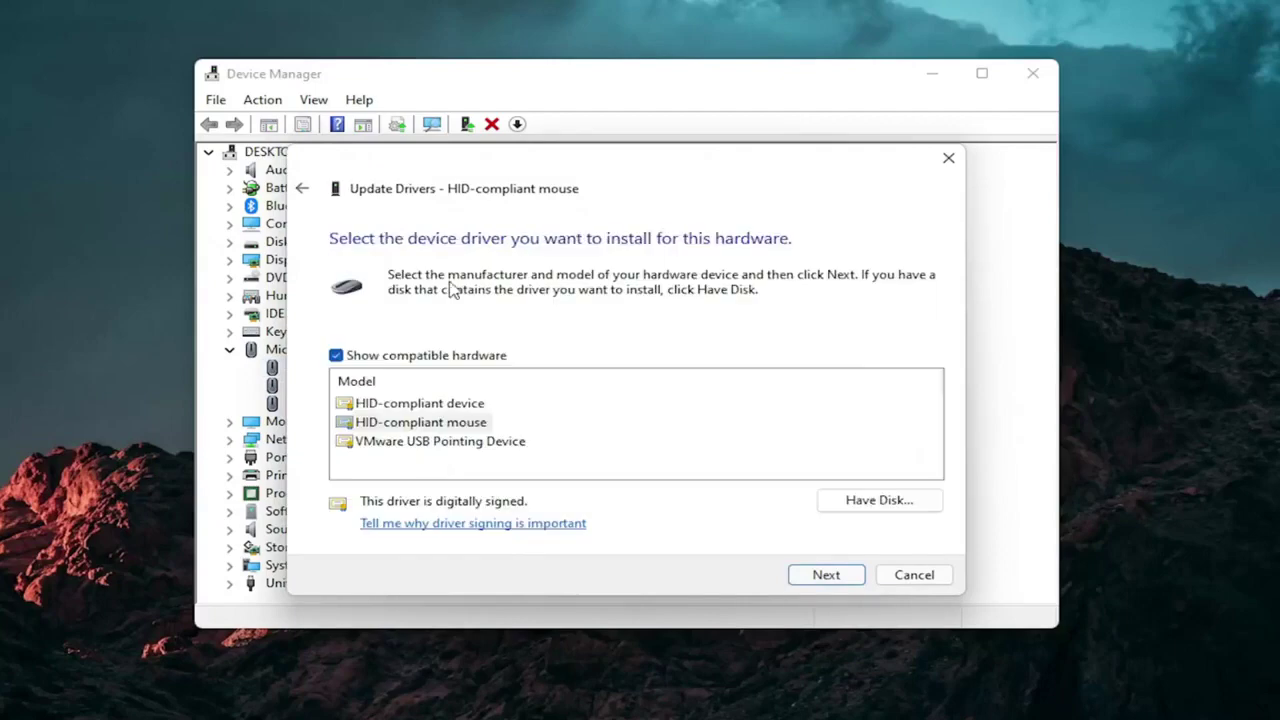
left_click(303, 189)
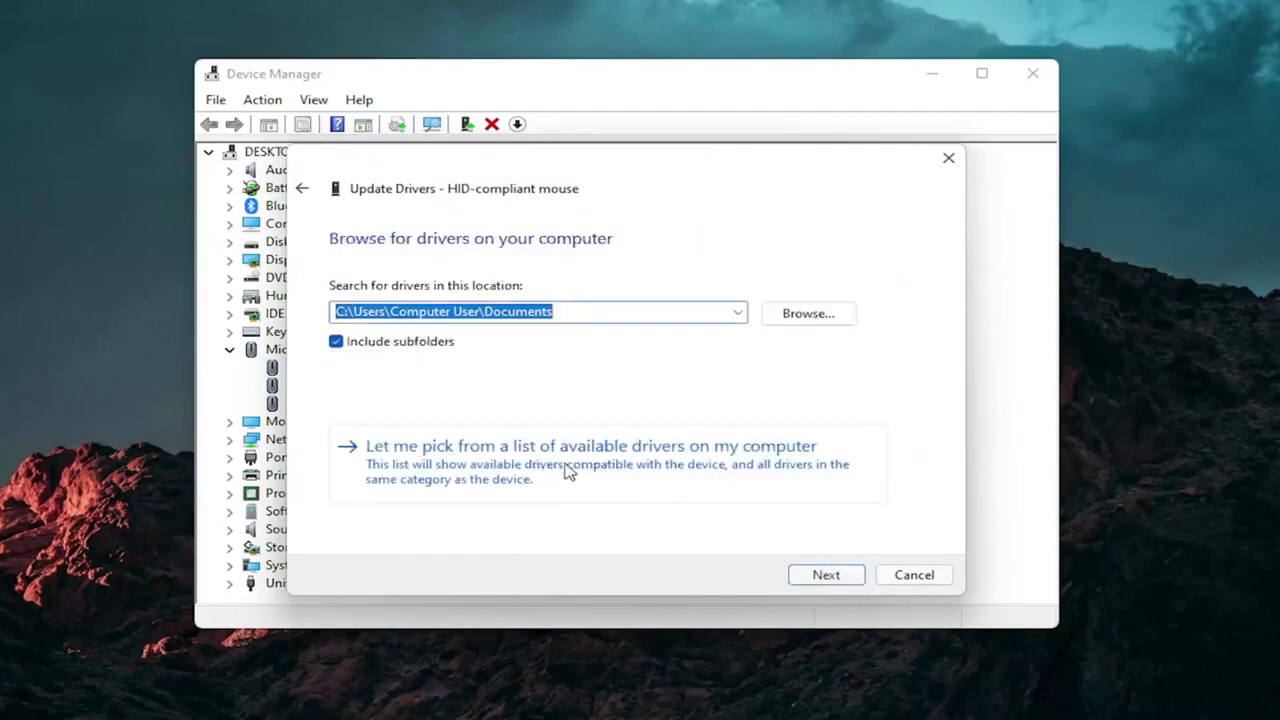
left_click(578, 464)
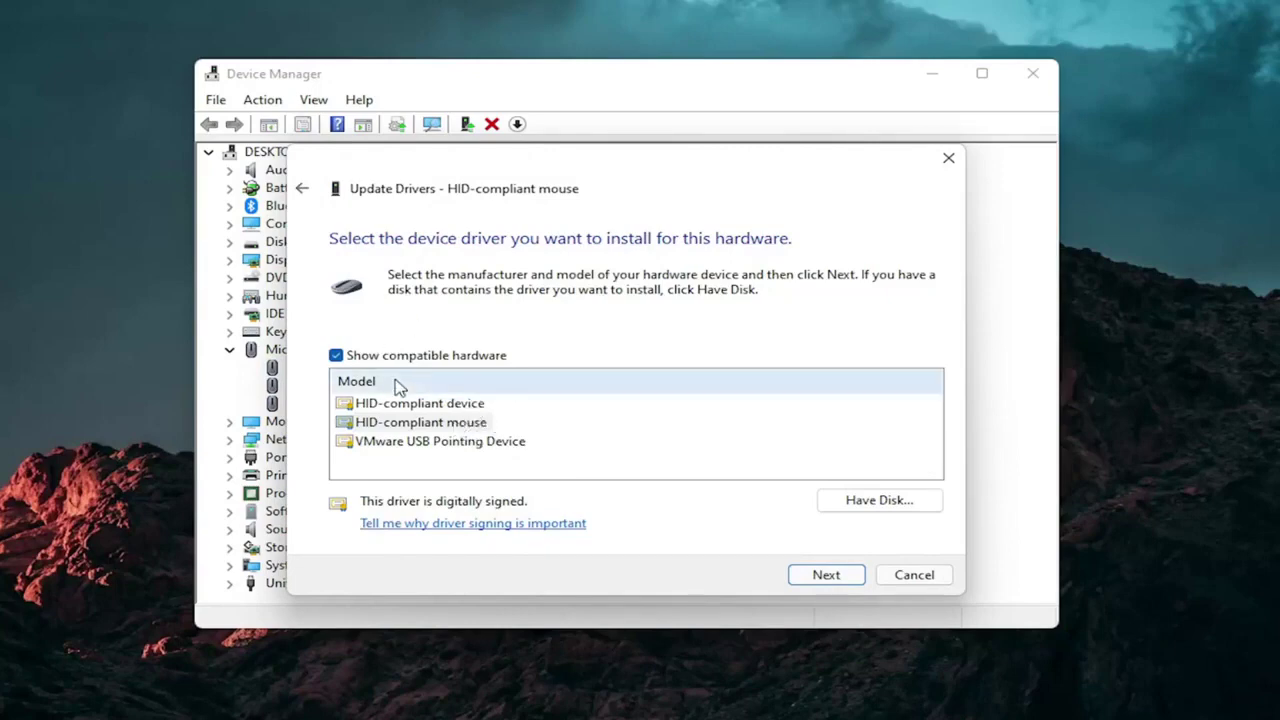
left_click(842, 578)
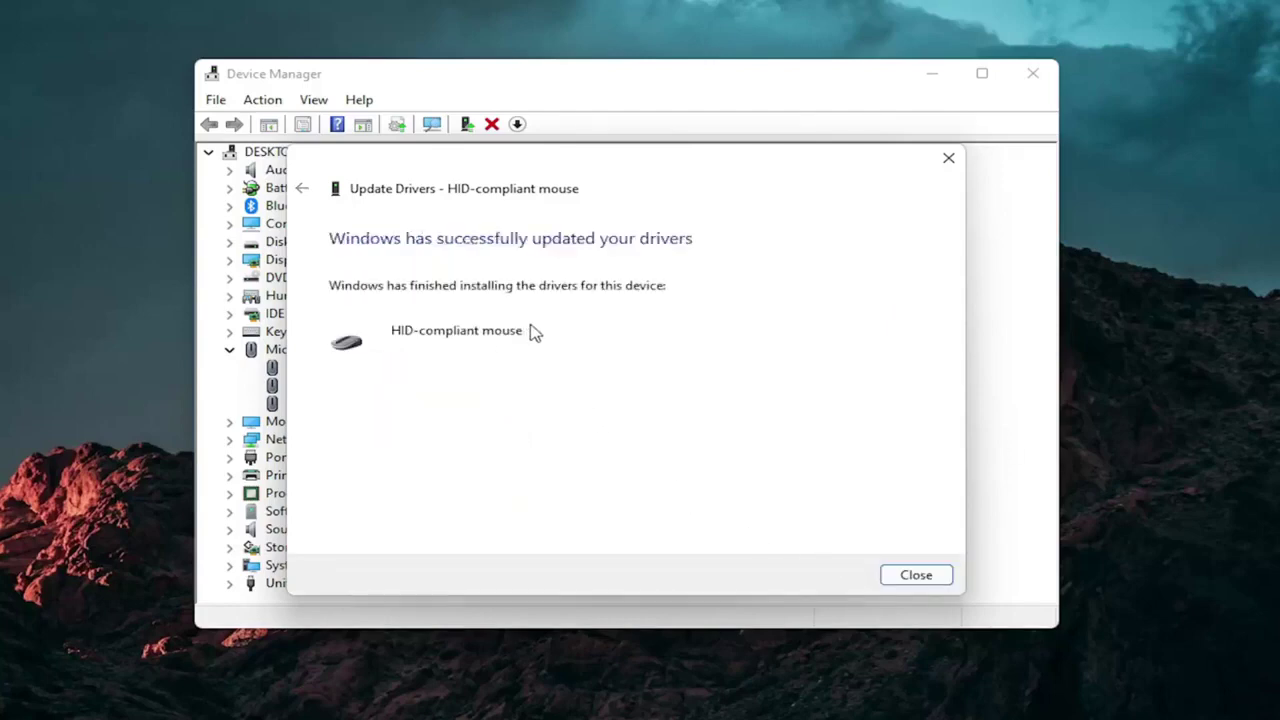
left_click(898, 572)
left_click(230, 349)
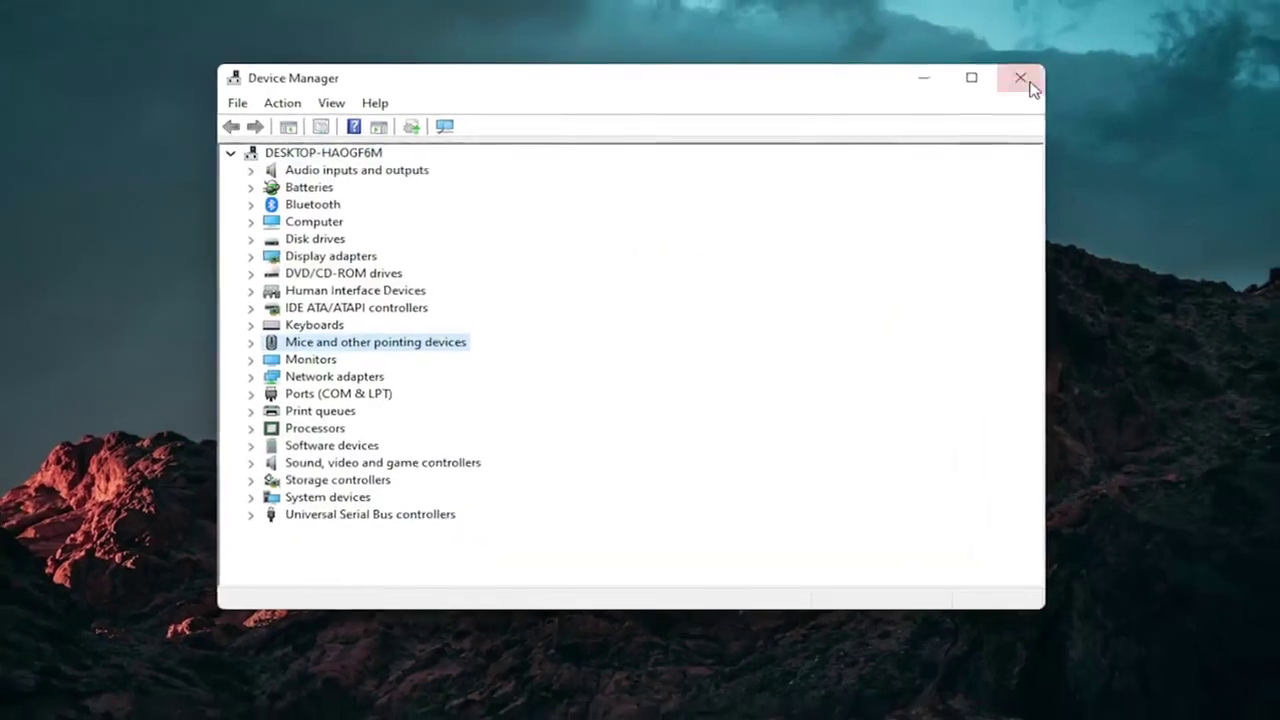
left_click(1033, 73)
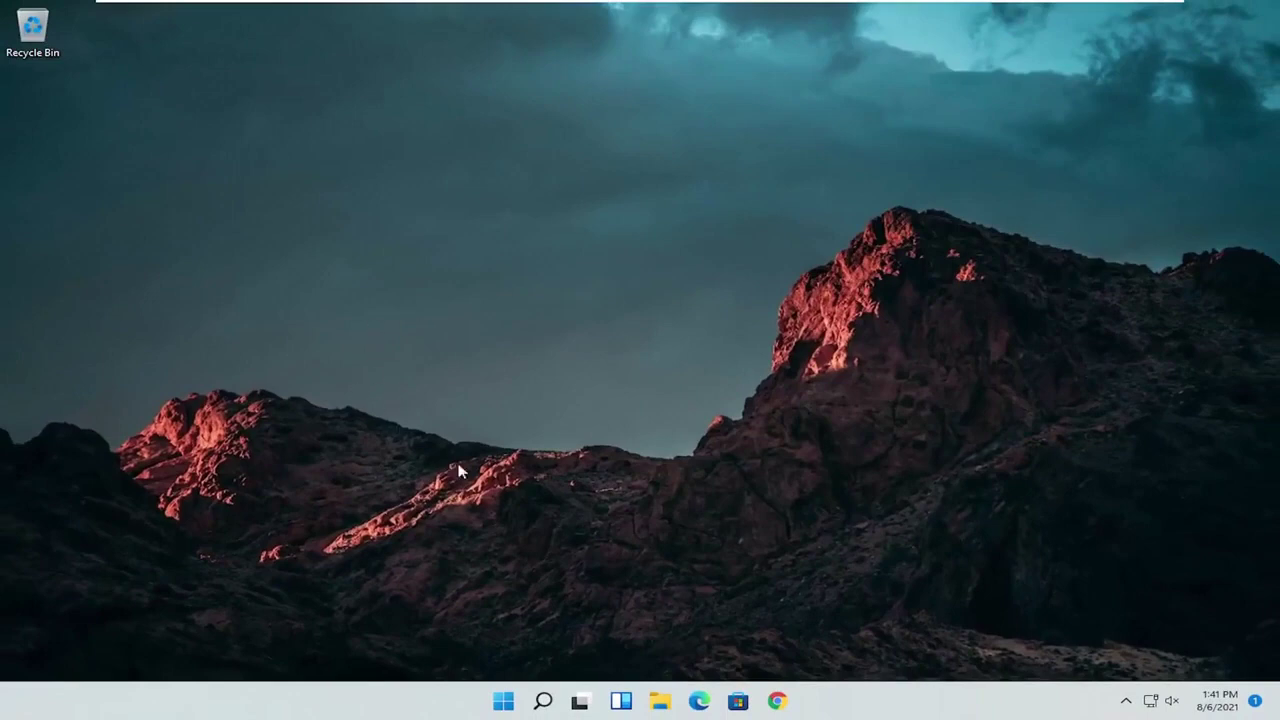
Open Troubleshoot settings and scroll Other troubleshooters down to Keyboard.
left_click(543, 700)
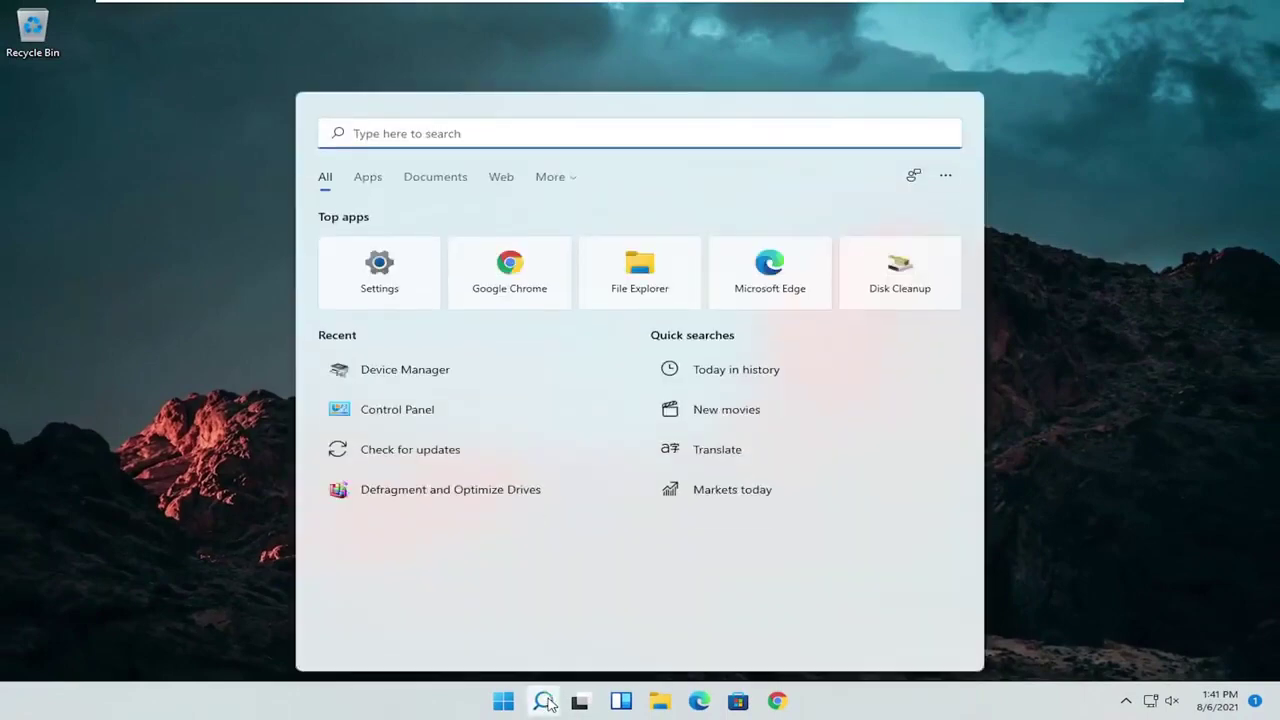
type("troubleshoot")
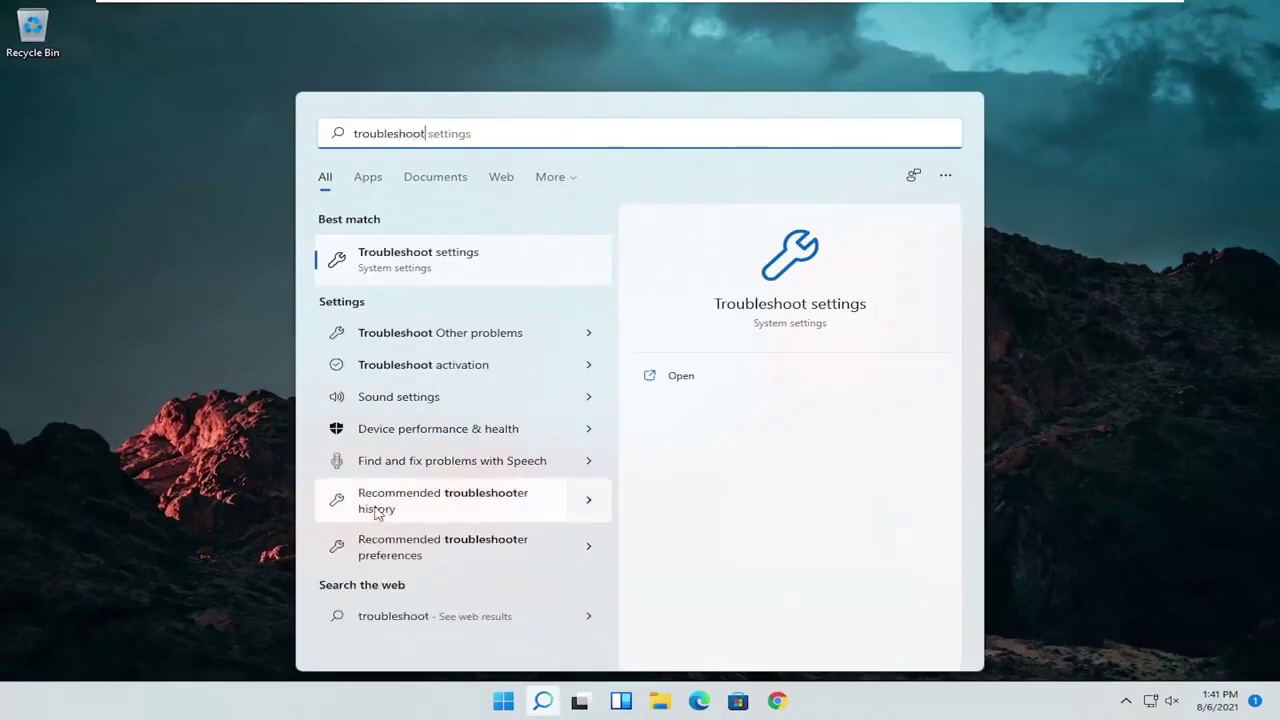
left_click(420, 258)
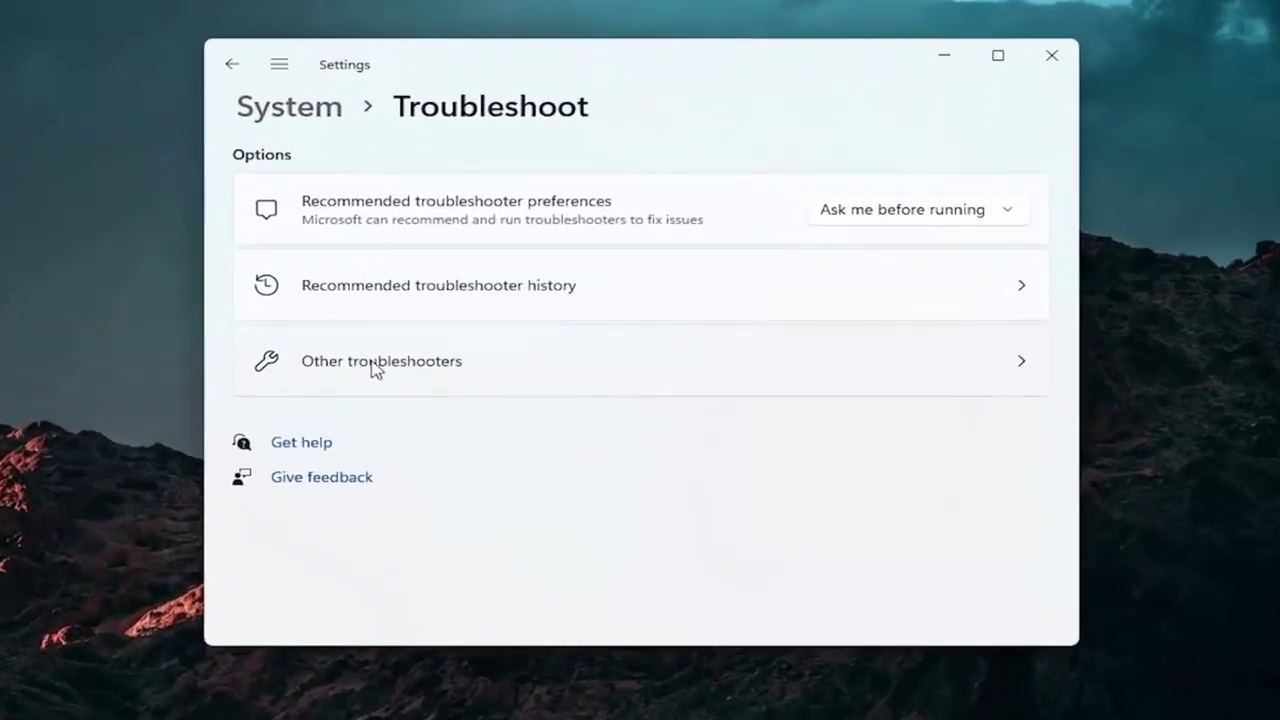
left_click(375, 369)
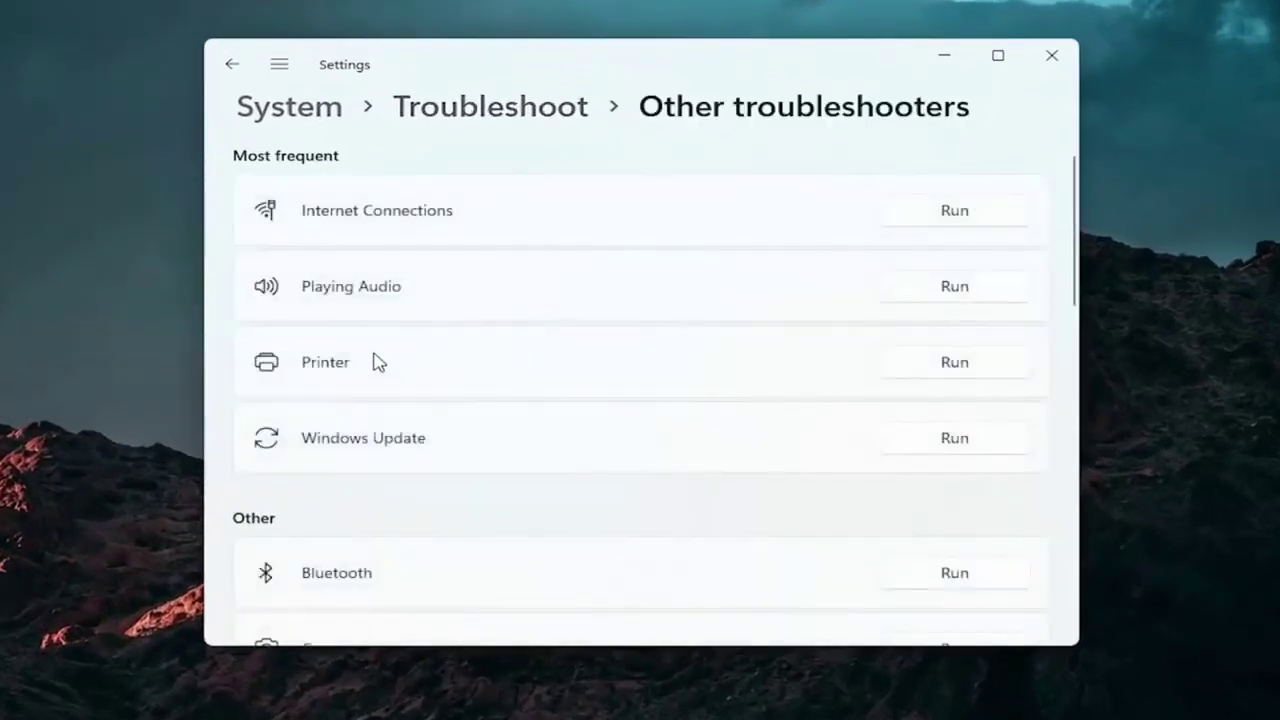
scroll(373, 362, "down", 1)
scroll(371, 360, "down", 1)
scroll(366, 362, "down", 1)
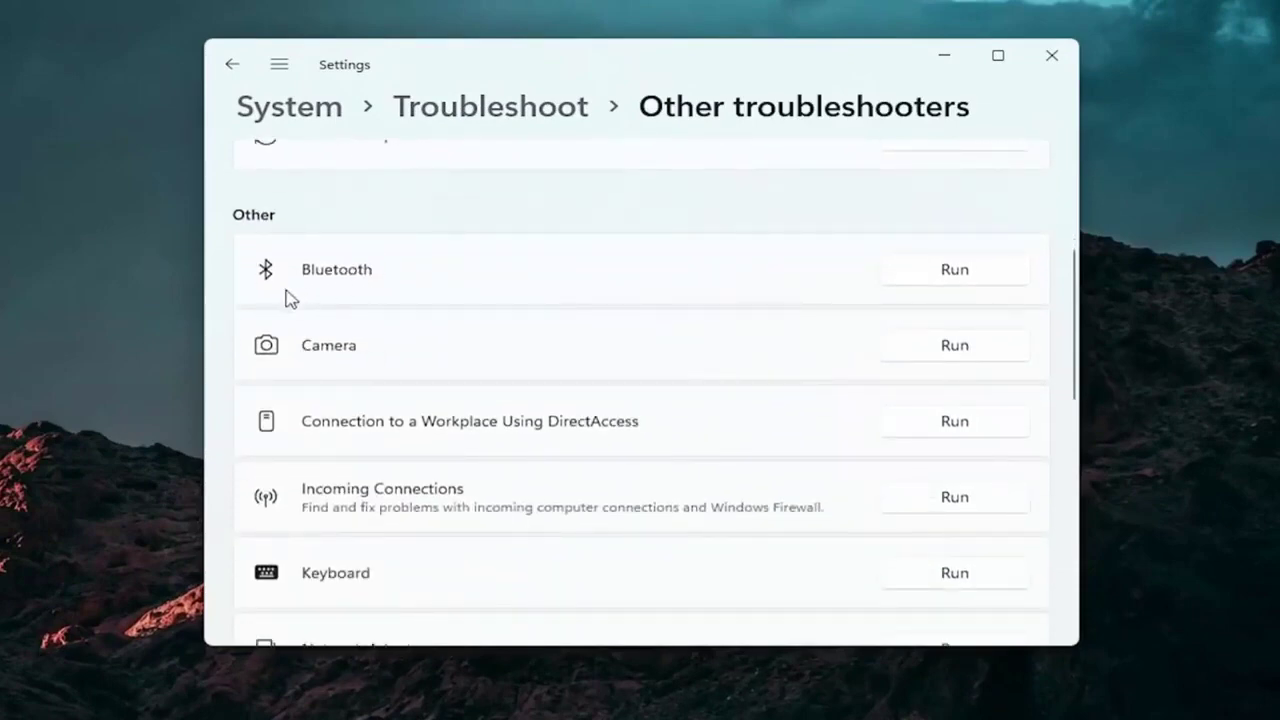
scroll(397, 400, "up", 1)
scroll(400, 400, "down", 1)
scroll(397, 400, "down", 1)
scroll(397, 400, "down", 1)
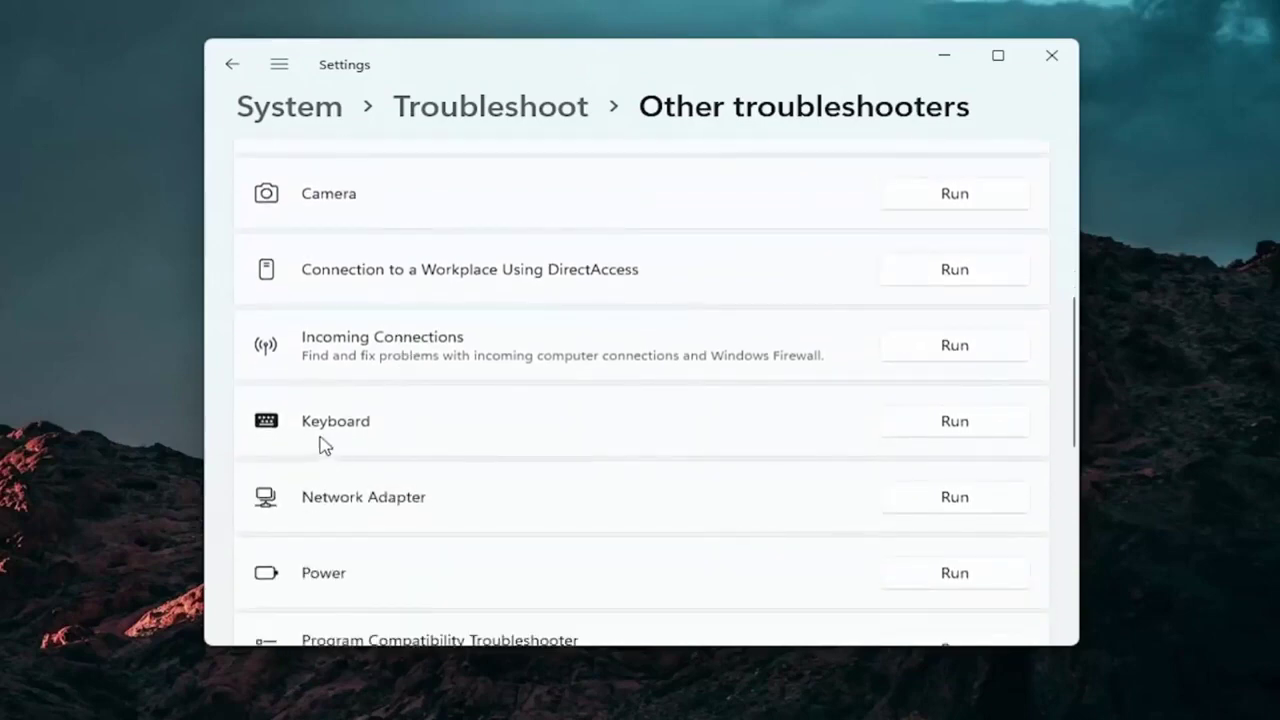
Run the Keyboard troubleshooter, dismiss it when finished, and close Settings.
left_click(955, 420)
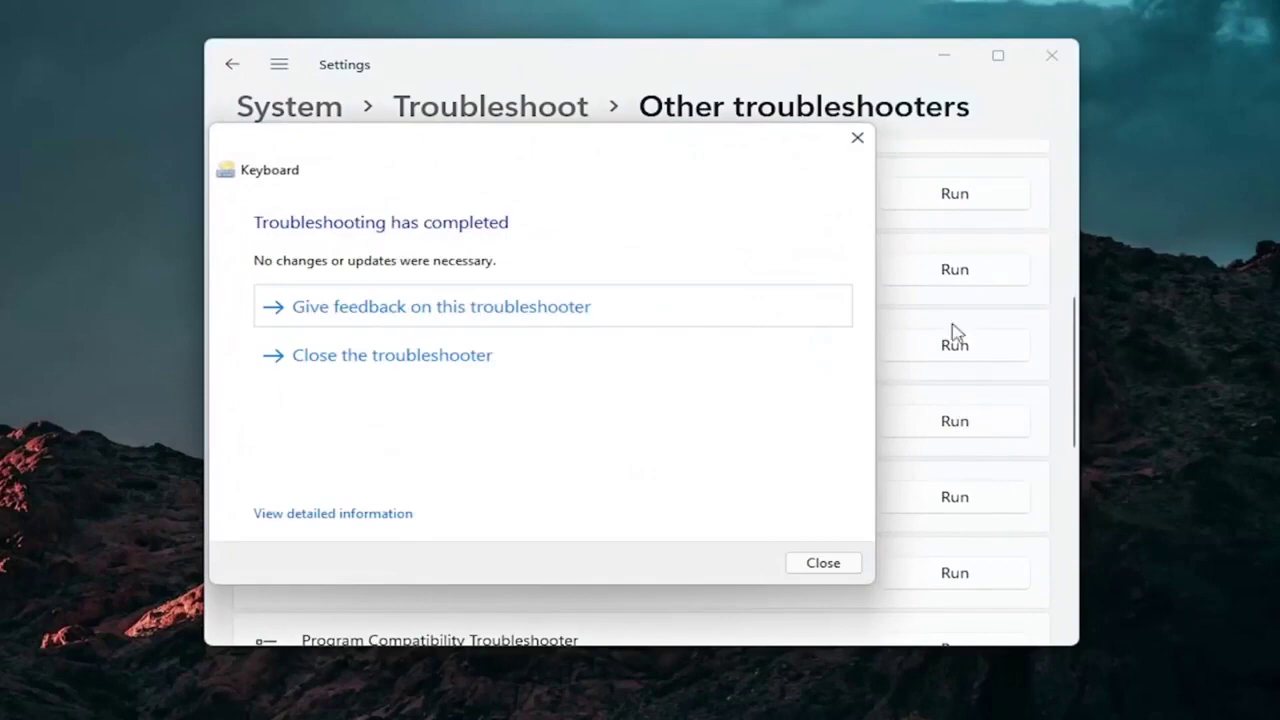
left_click(857, 140)
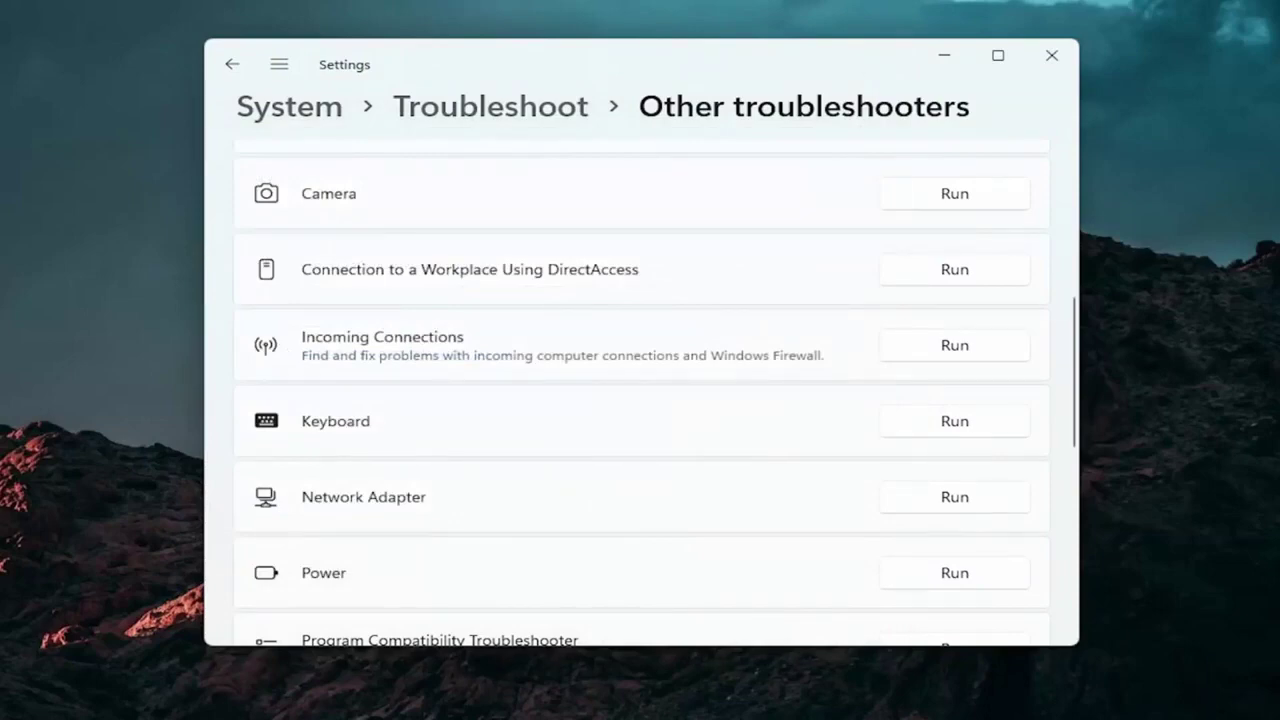
left_click(1052, 55)
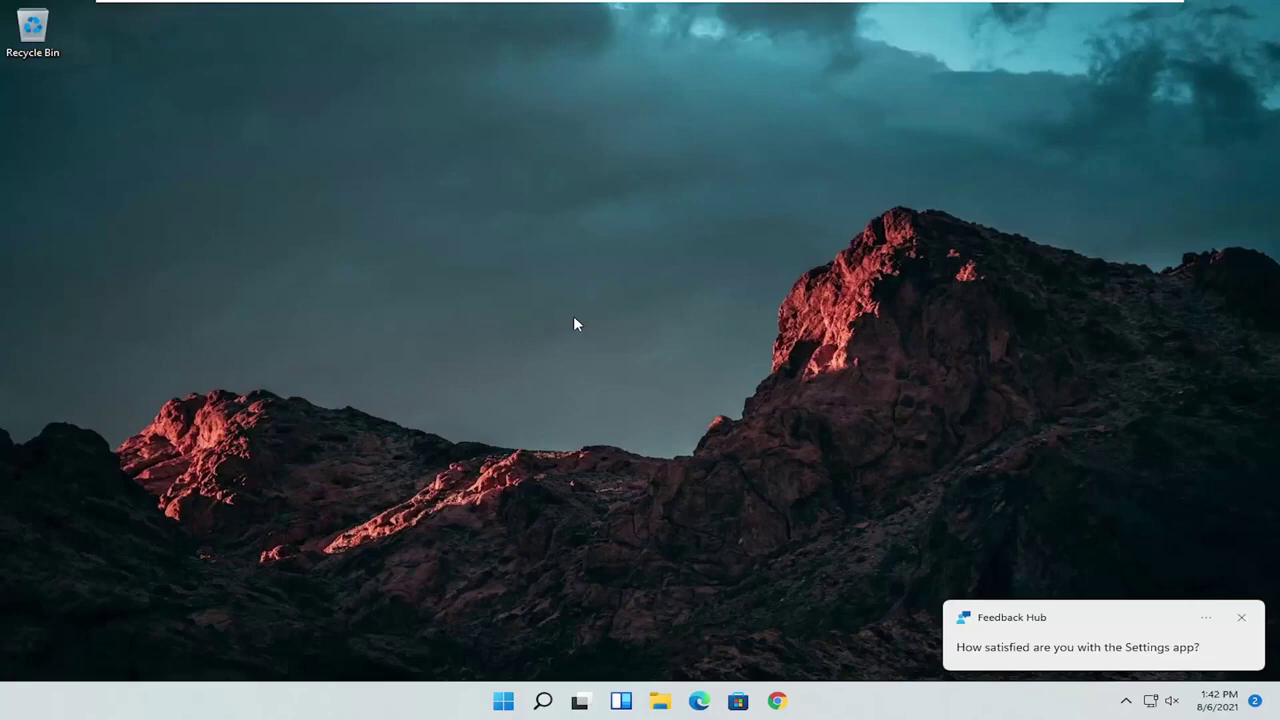
Open Command Prompt as administrator, approve UAC, and enter the sfc /scannow command.
left_click(540, 706)
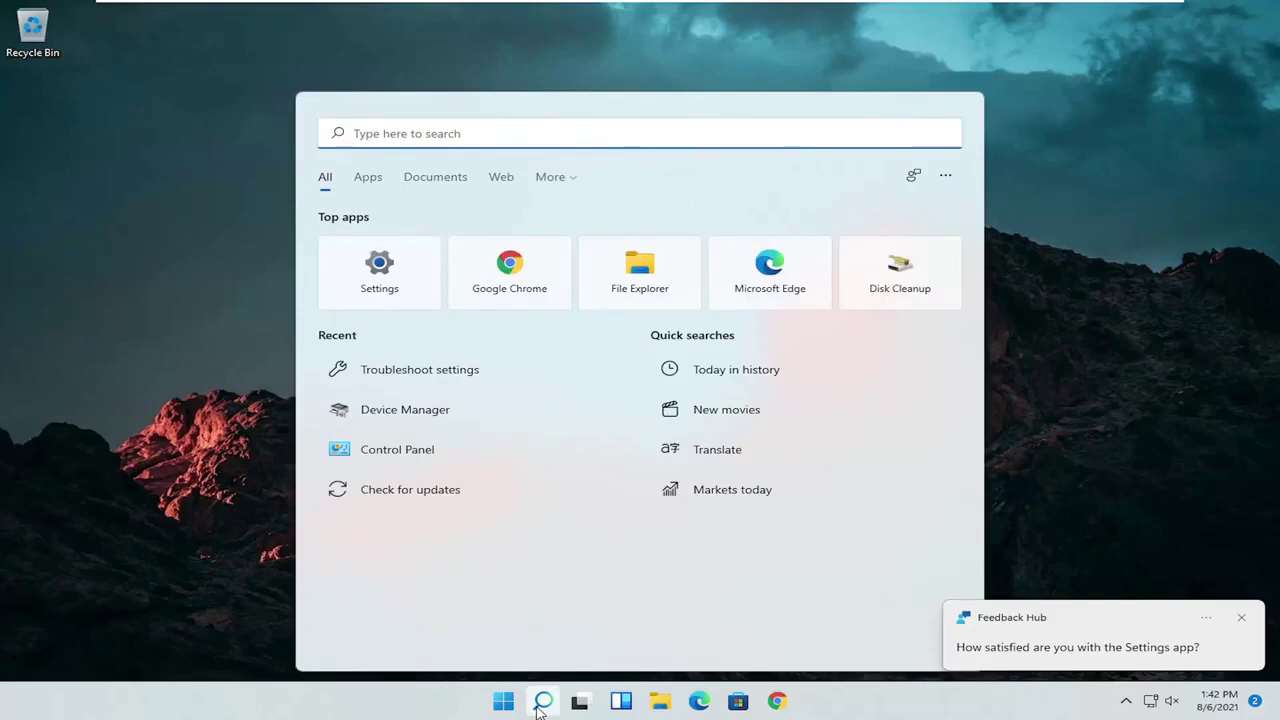
type("cmd")
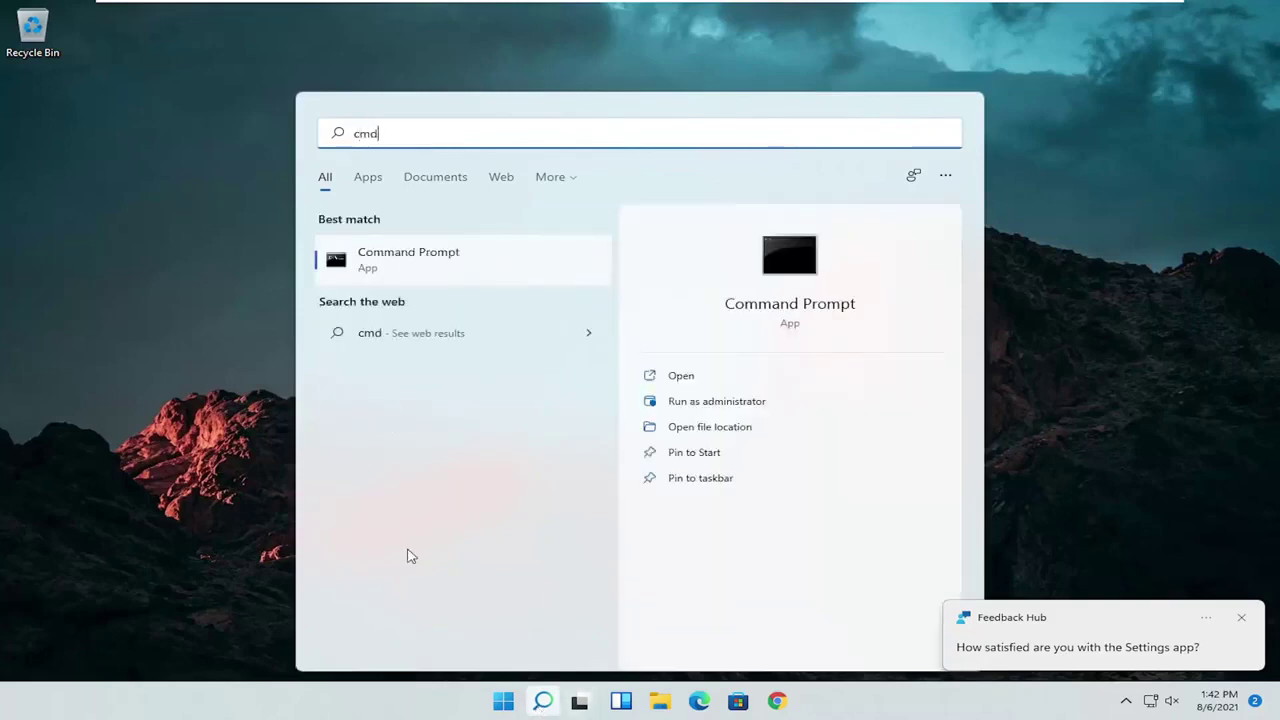
right_click(381, 260)
left_click(435, 275)
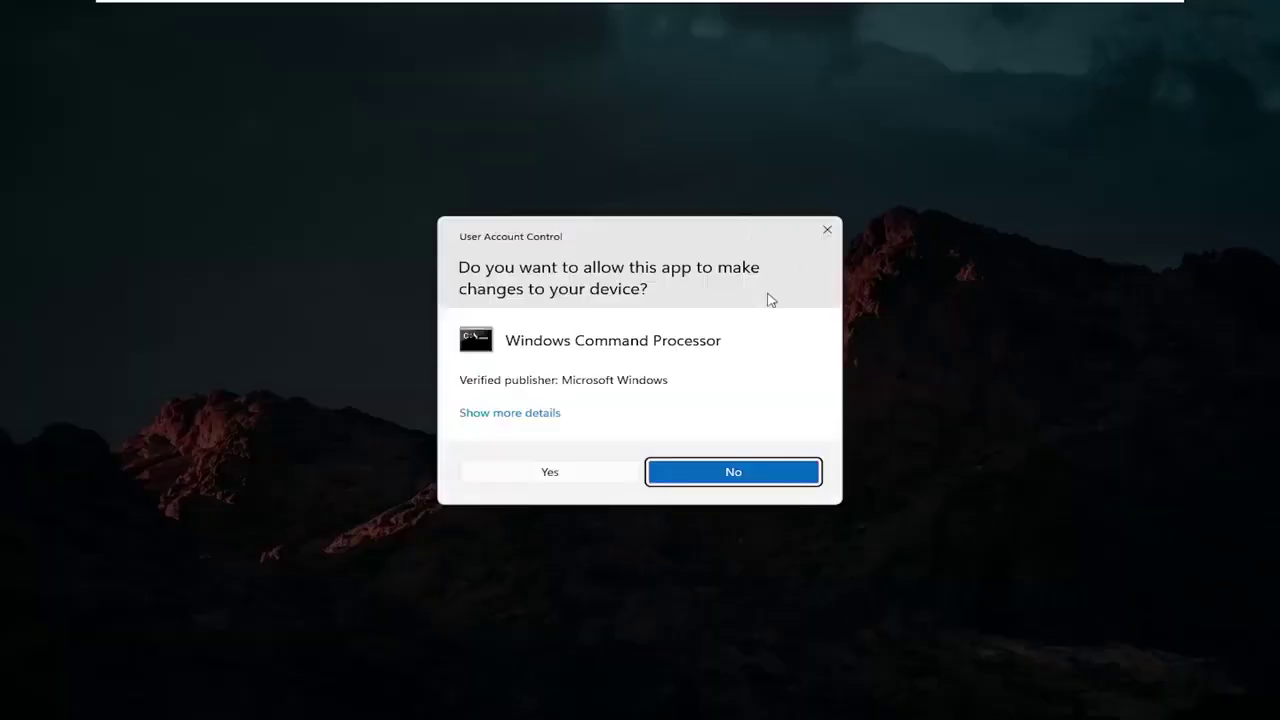
left_click(545, 476)
type("sfc /")
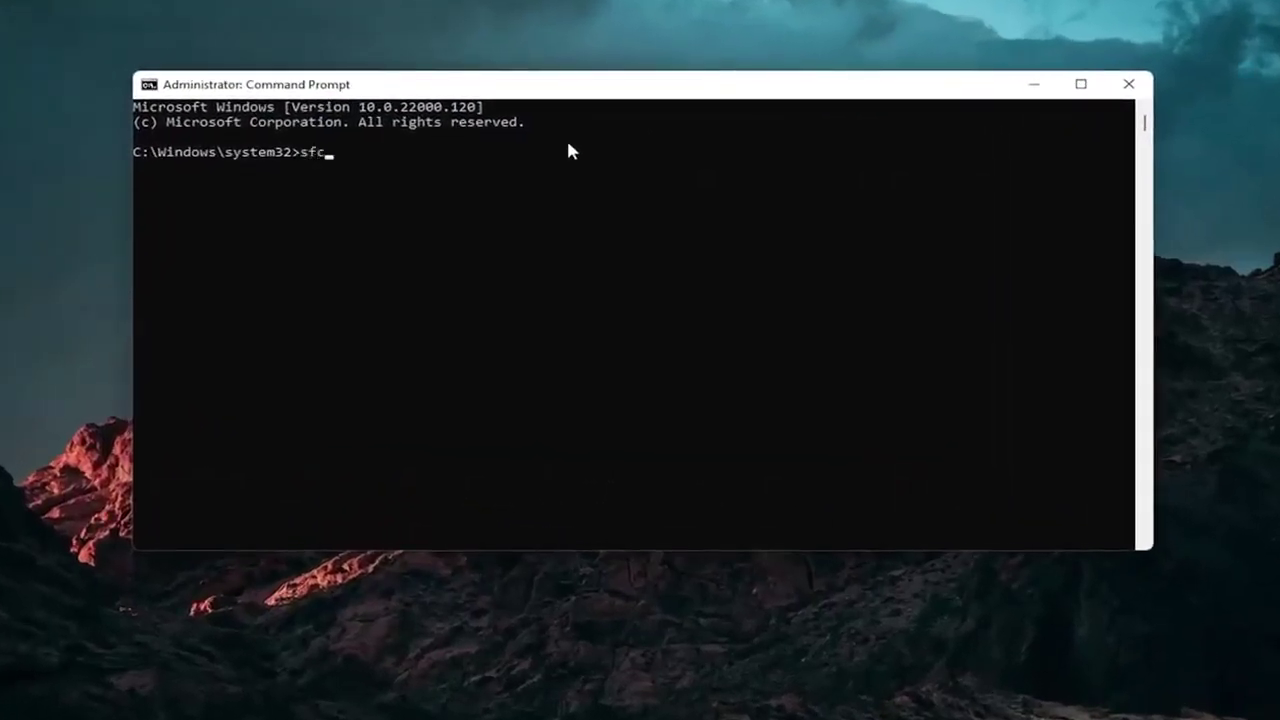
type("scannow")
Run sfc /scannow until verification reaches 100% with no integrity violations.
key("Return")
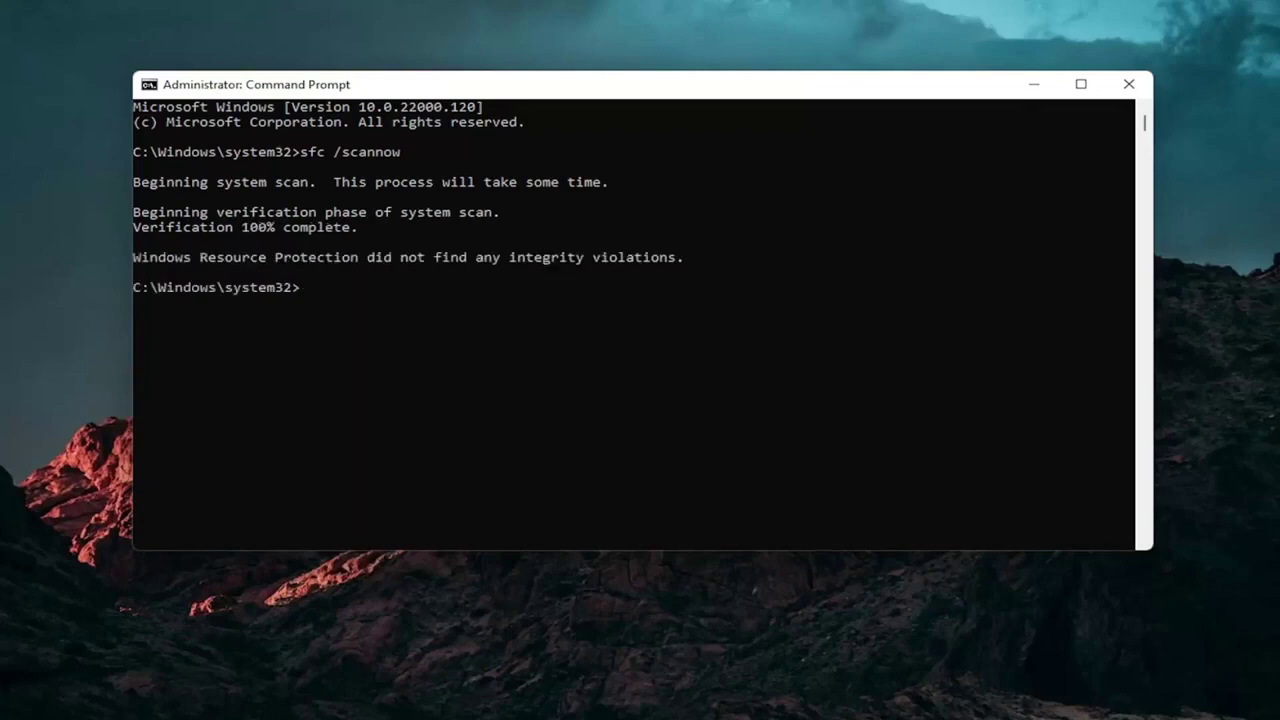
Close Command Prompt and open the Start button's quick system menu.
left_click(1093, 100)
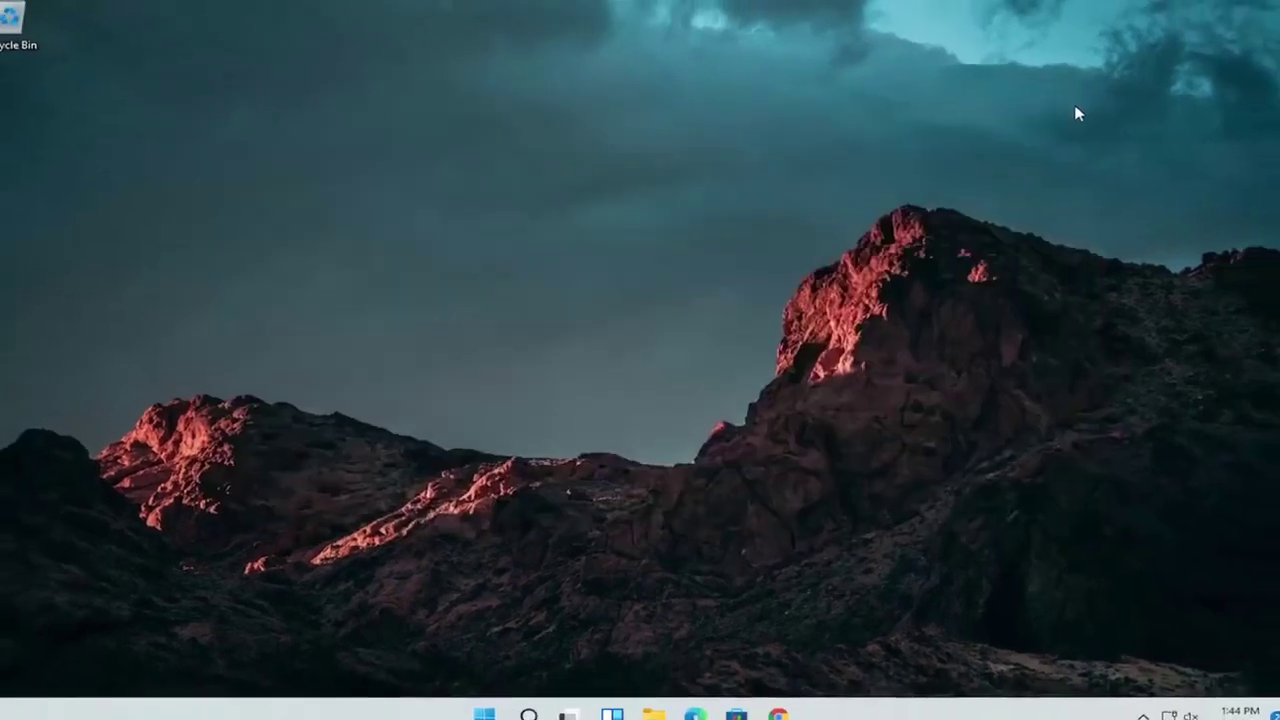
right_click(508, 690)
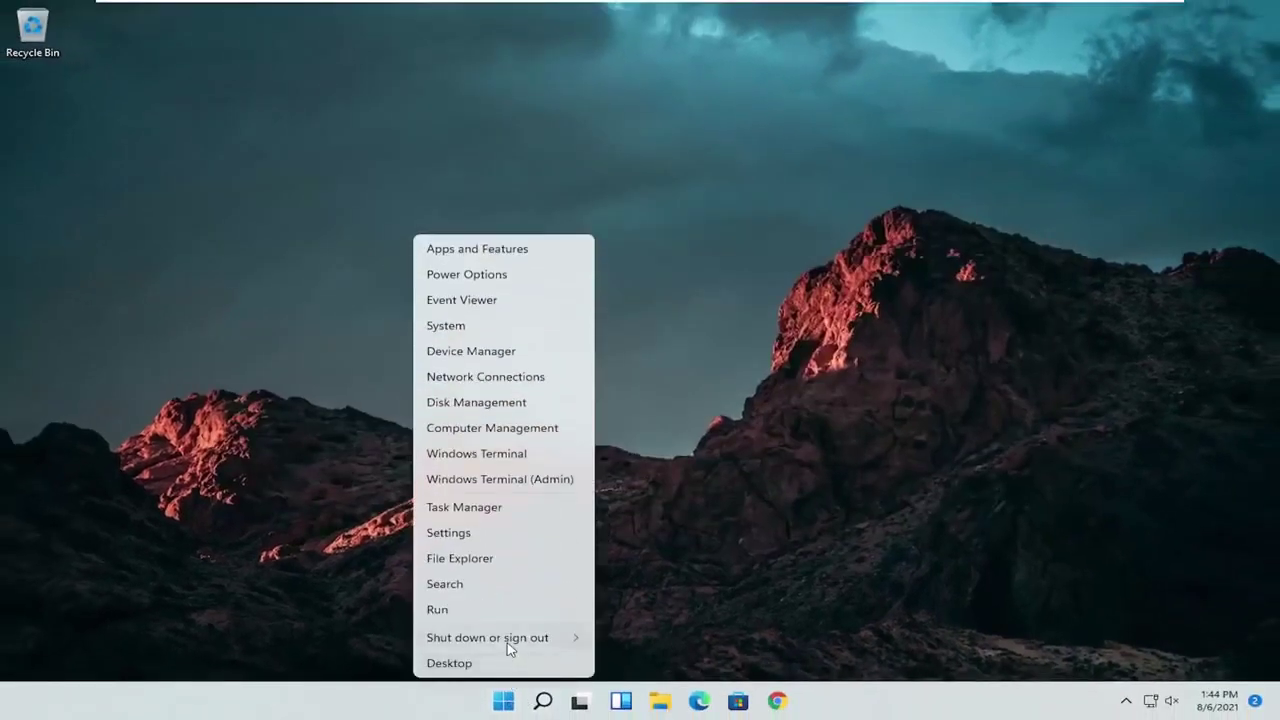